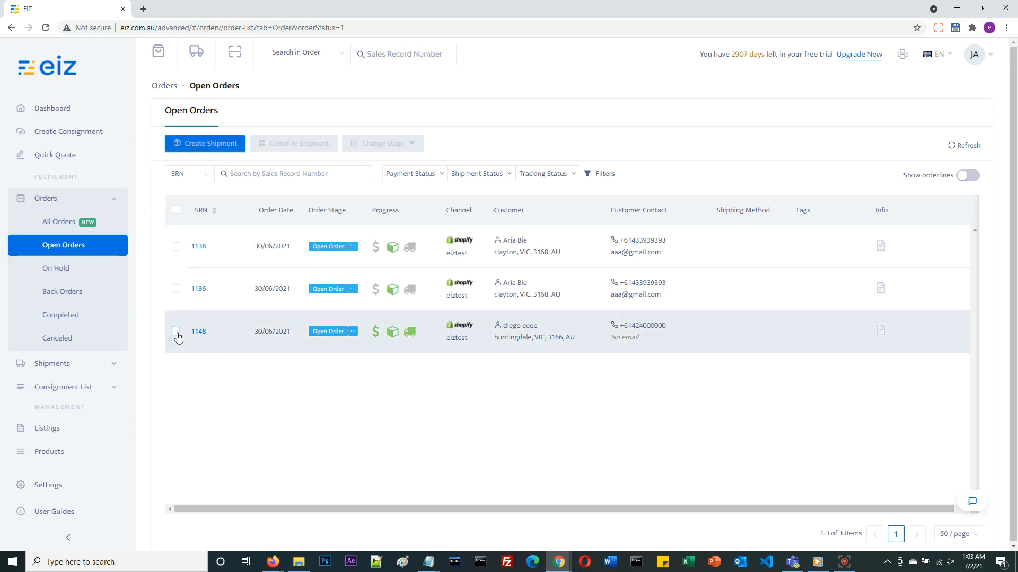
Create another shipment for the paid order at the end of the open orders, shipping from the default address
left_click(177, 333)
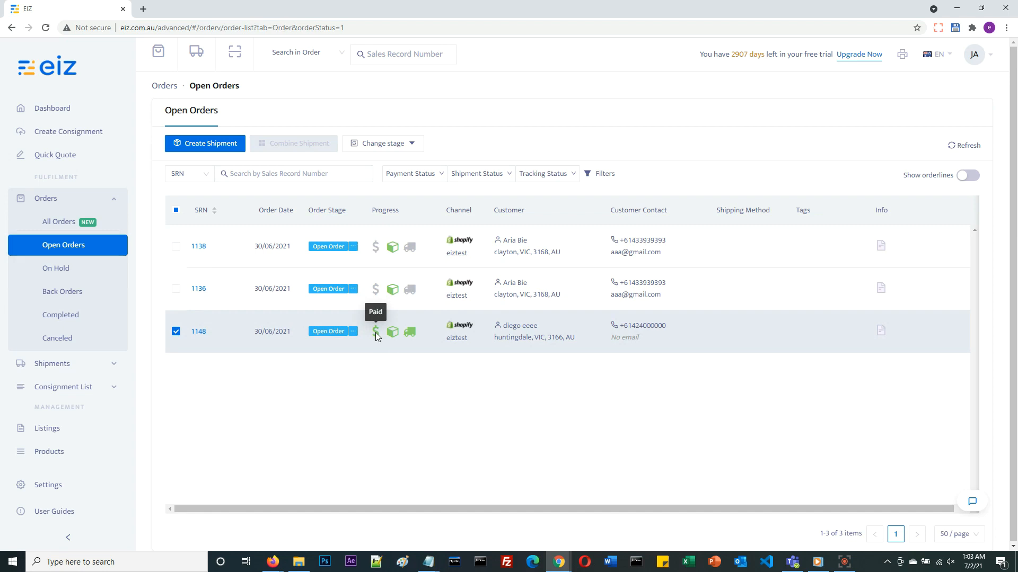
left_click(195, 144)
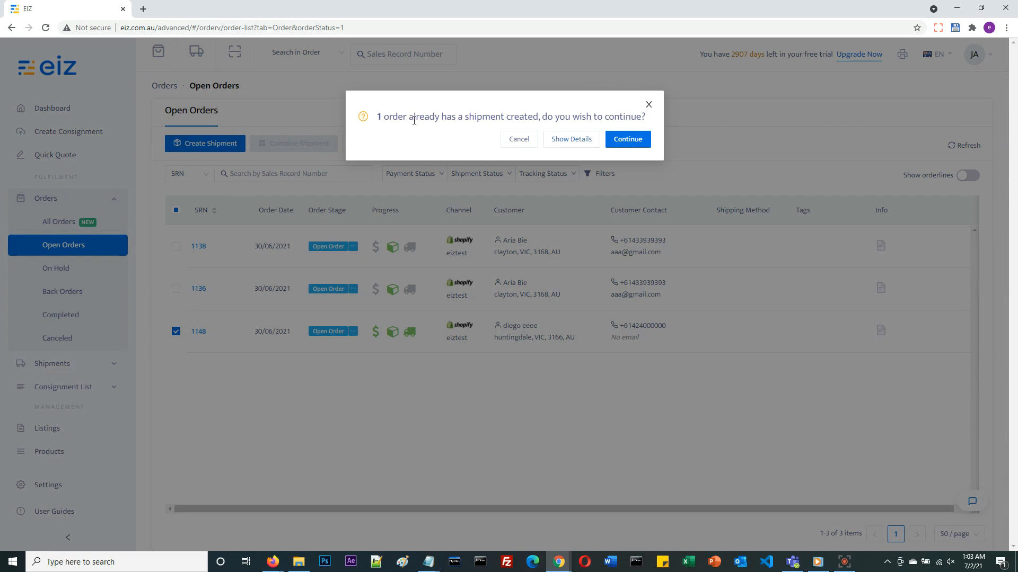
left_click(633, 143)
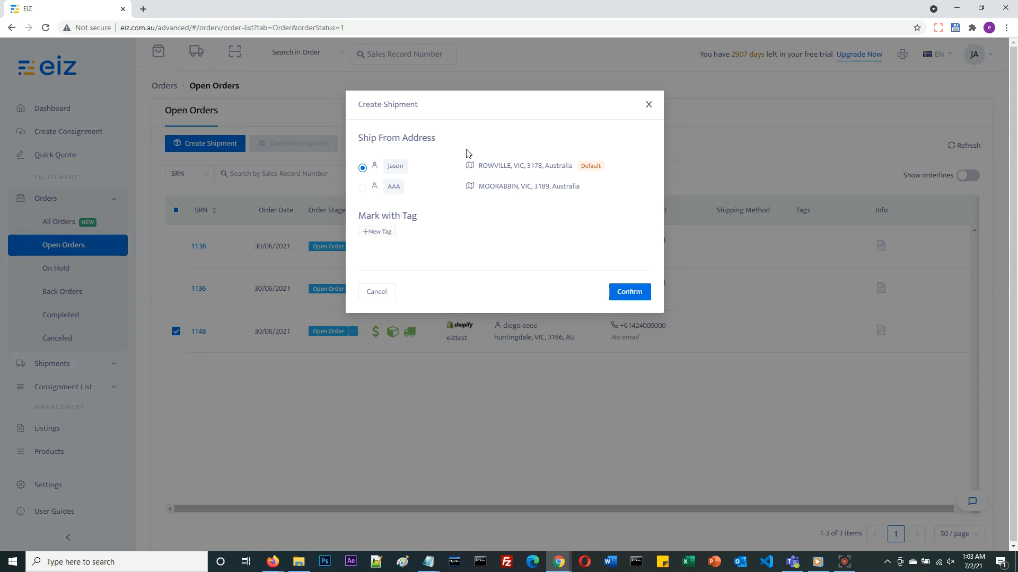
mouse_move(498, 164)
left_click(644, 293)
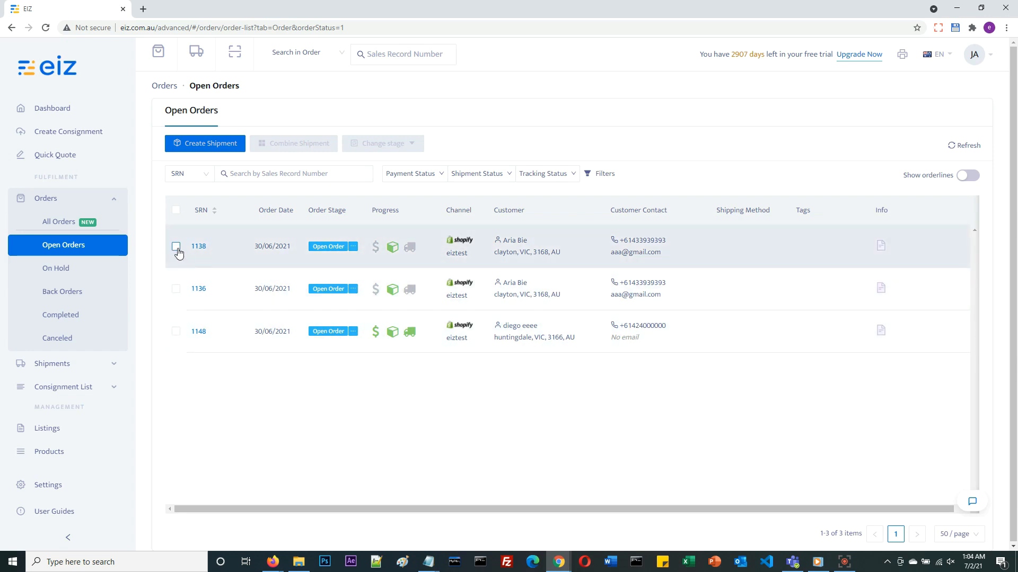
left_click(176, 247)
left_click(176, 289)
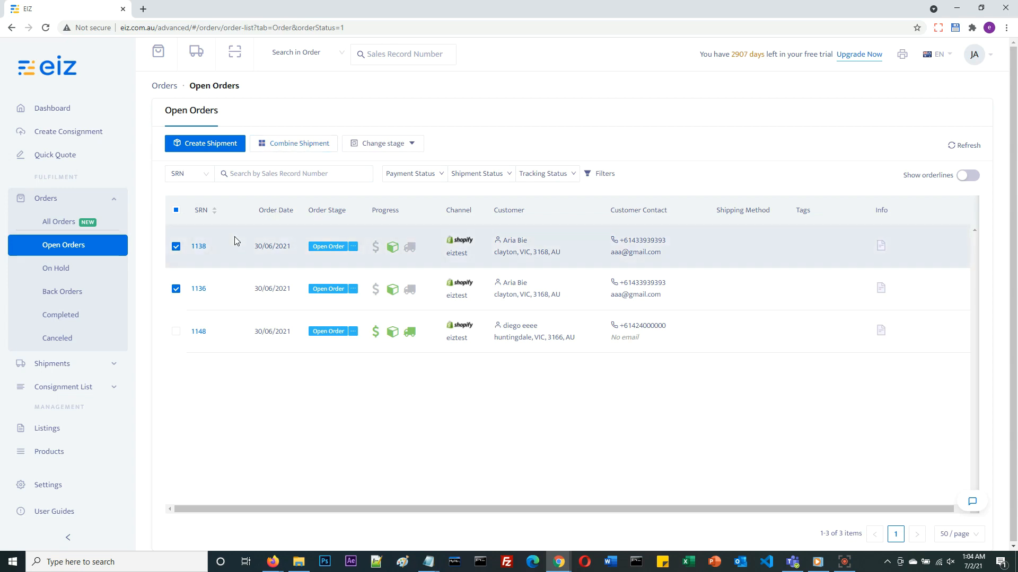
left_click(176, 246)
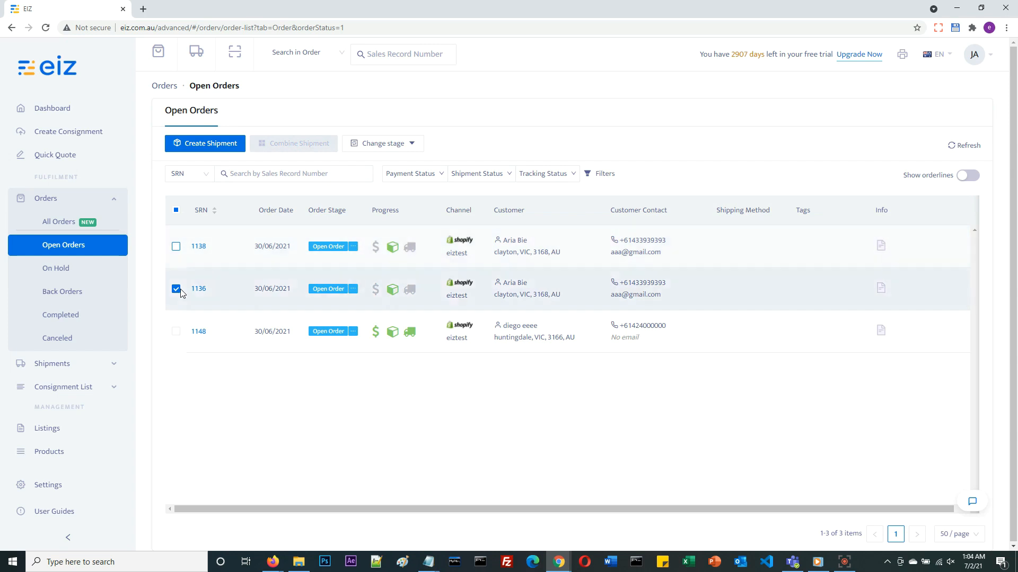
left_click(176, 289)
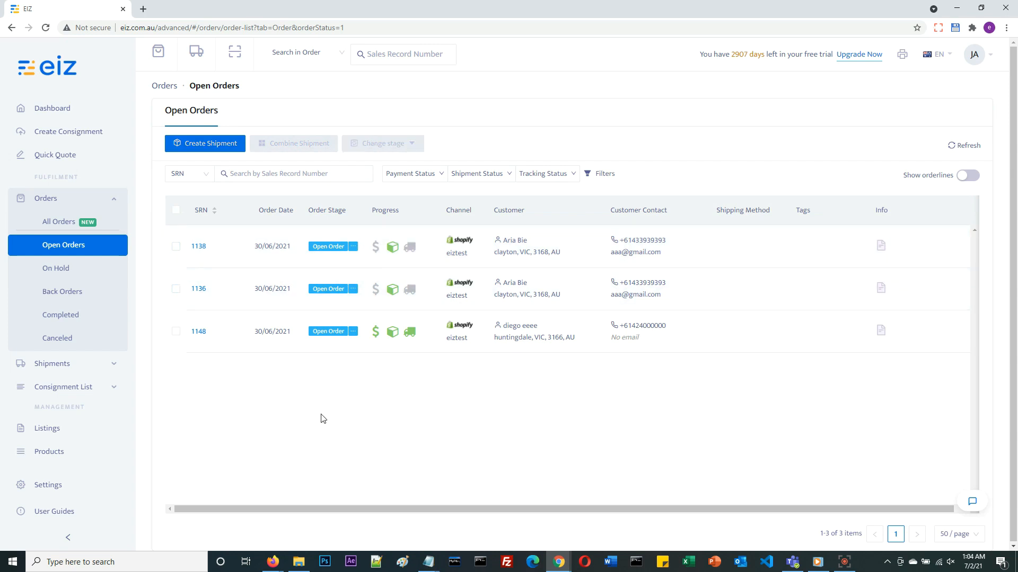
Open the list of open shipments and examine their stages, consignments and available actions
left_click(92, 369)
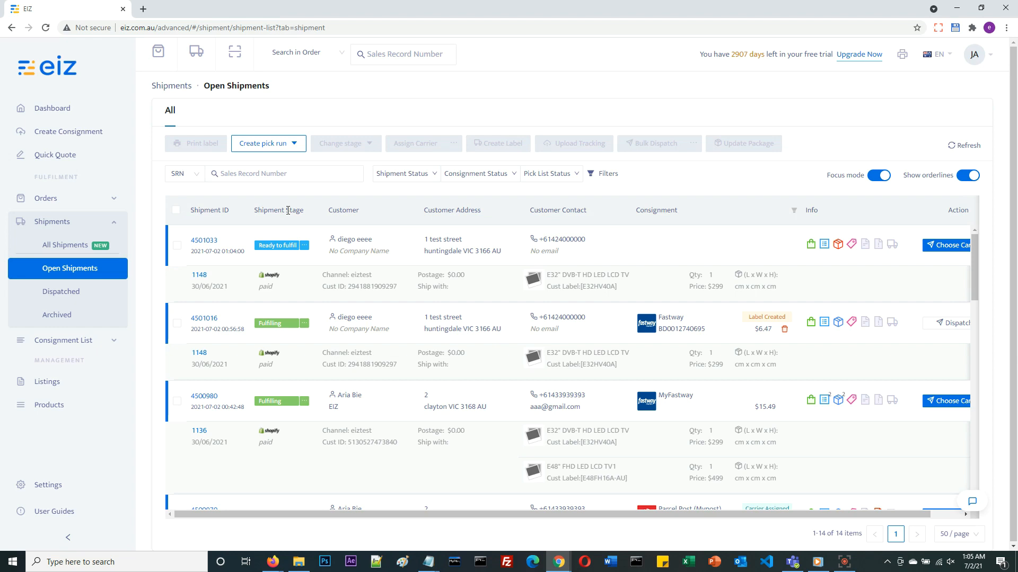
left_click(305, 249)
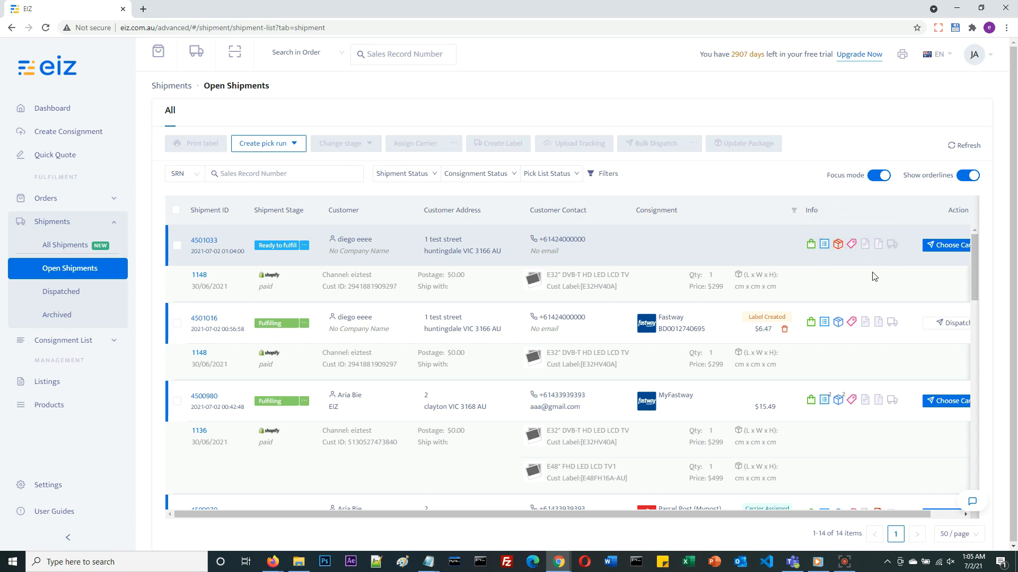
left_click_drag(822, 516, 854, 516)
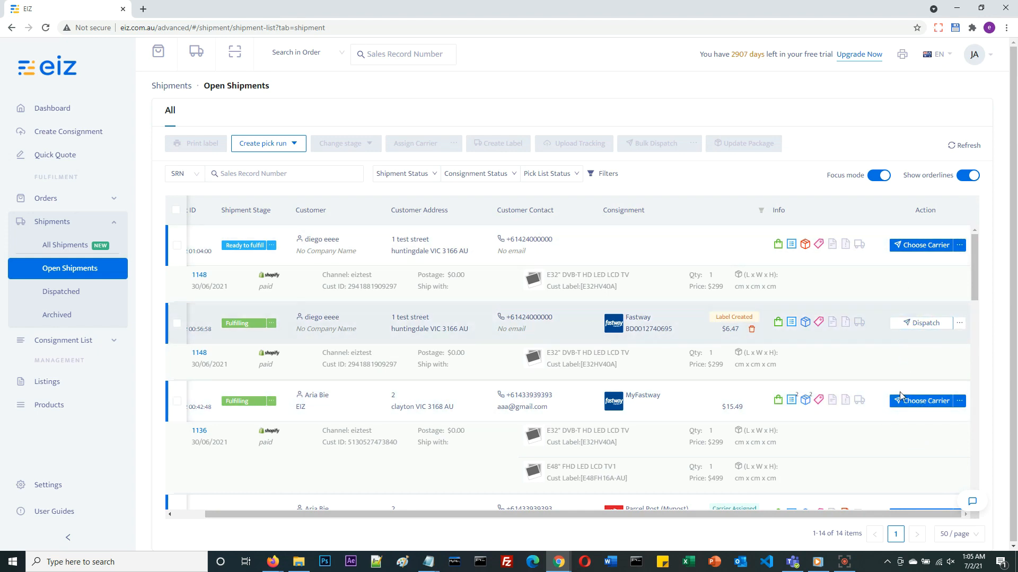
scroll(922, 403, "down", 2)
scroll(833, 424, "up", 2)
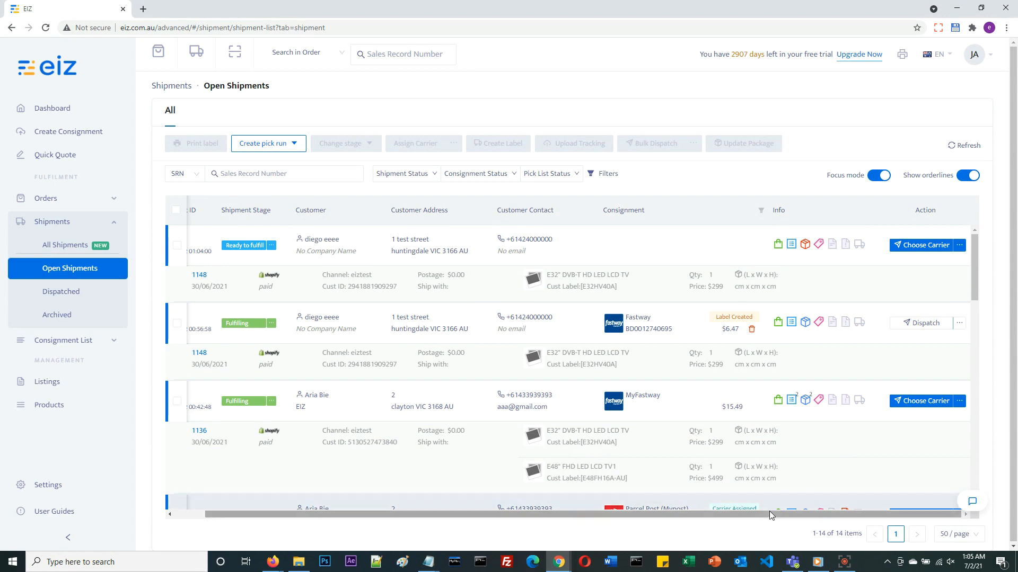
left_click_drag(769, 512, 581, 507)
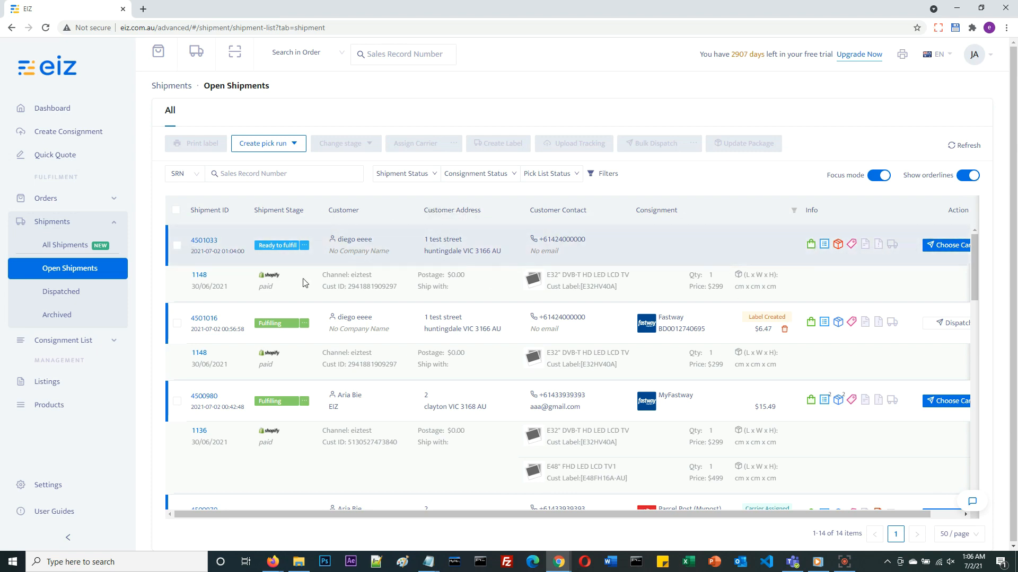
Try to assign a carrier to the newest ready-to-fulfill shipment with the bulk Assign Carrier command
left_click(176, 245)
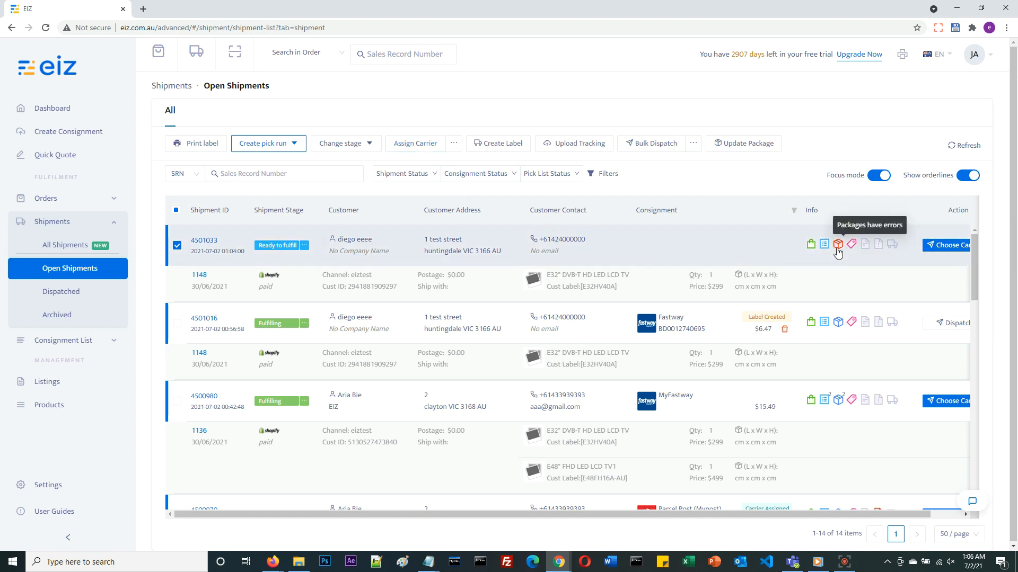
left_click(419, 143)
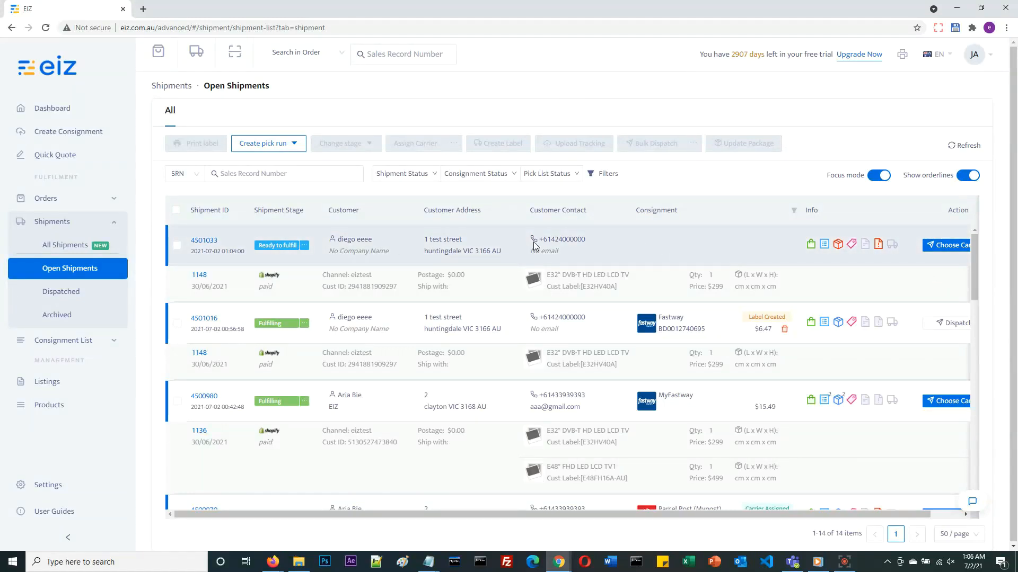
Enter the newest shipment's package as 5 kg and 12 x 12 x 12 cm, save it and get carrier quotes
left_click(963, 251)
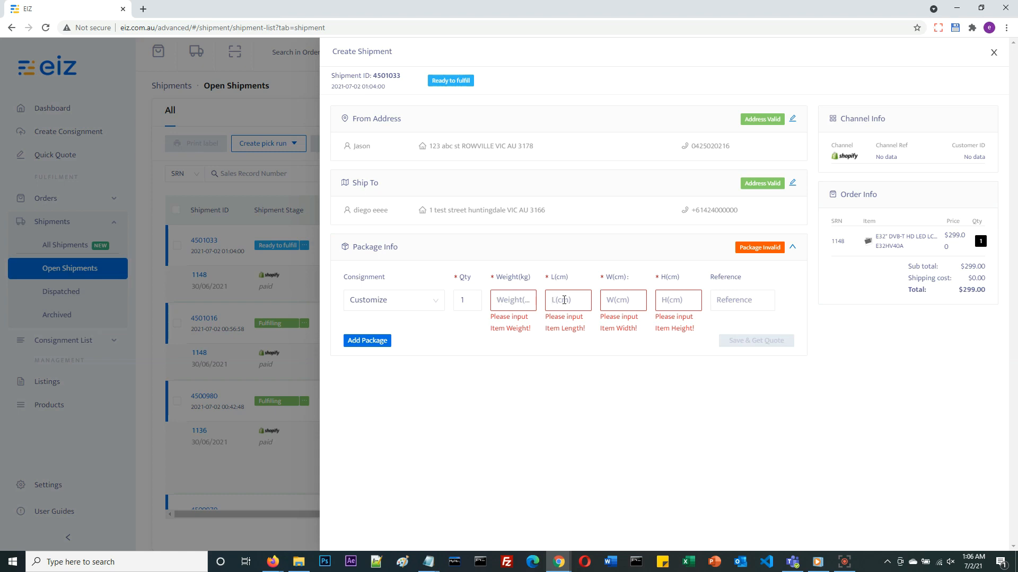
left_click(526, 306)
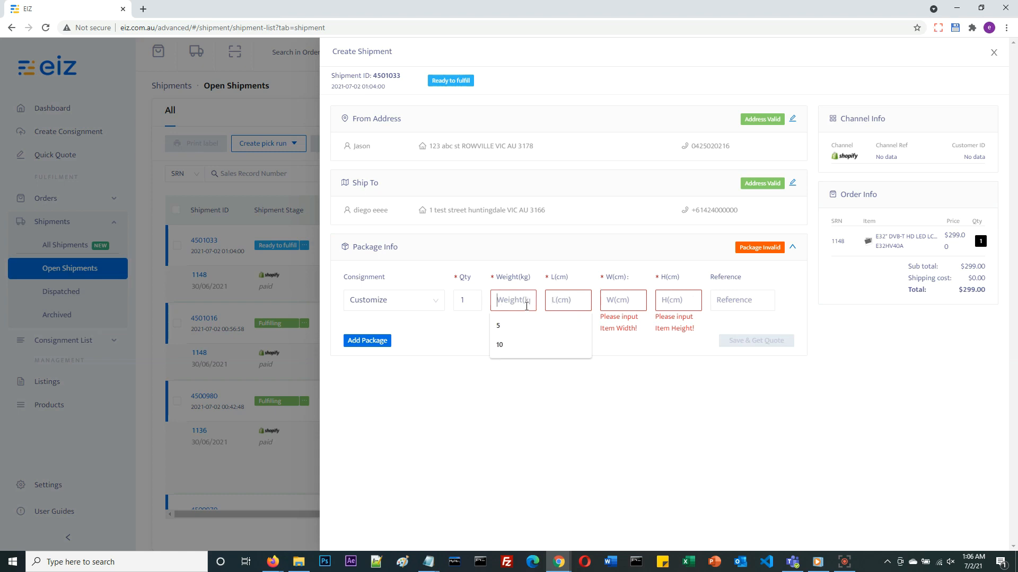
type("5")
key("Tab")
type("12")
key("Tab")
type("12")
key("Tab")
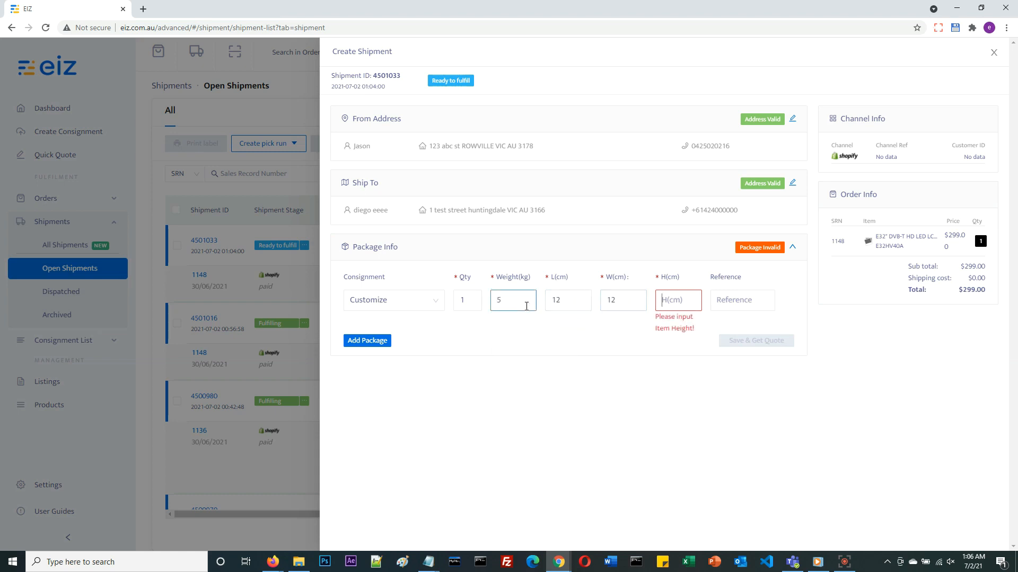
type("12")
left_click(752, 333)
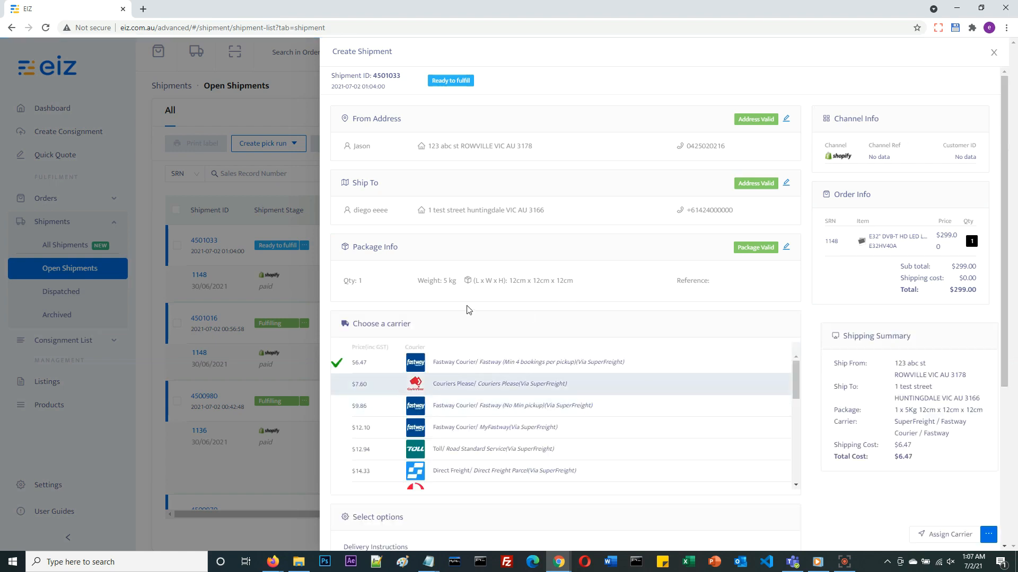
Review the quotes and shipping options, and assign the $6.47 Fastway service (Min 4 bookings per pickup) to the shipment
scroll(480, 282, "down", 1)
scroll(409, 237, "down", 1)
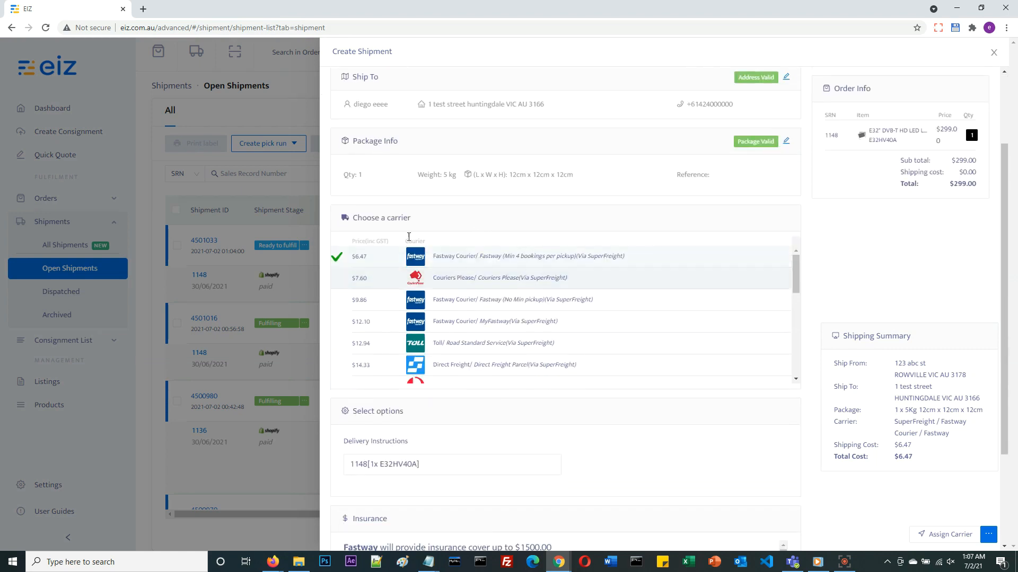
scroll(387, 253, "down", 2)
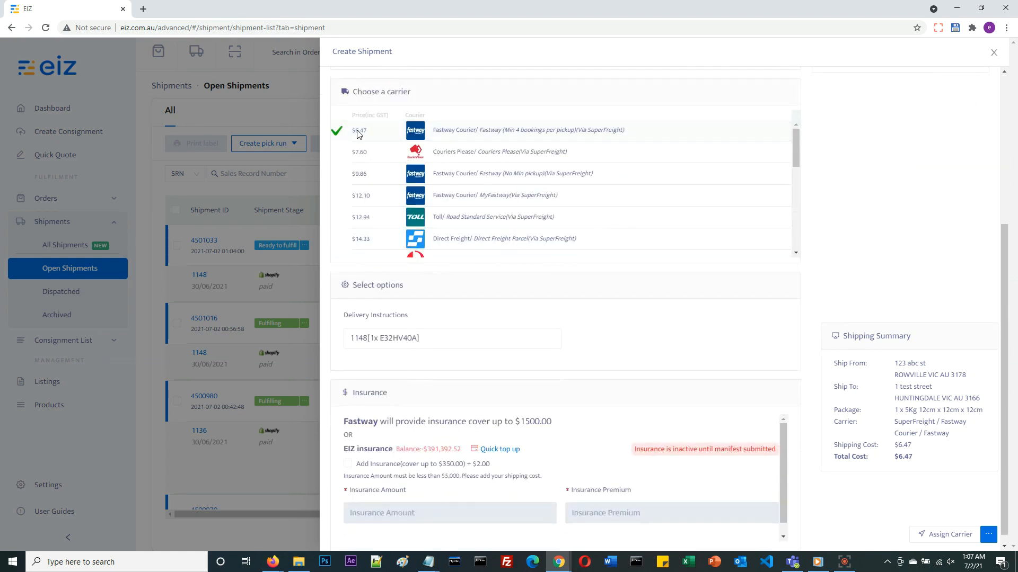
left_click(933, 534)
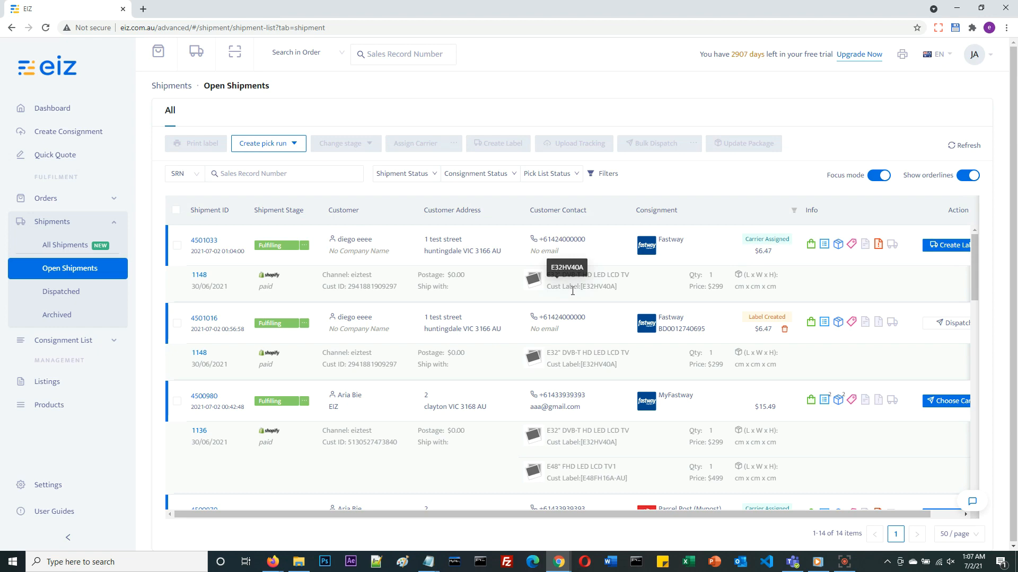
Create the newest shipment's label and open it for printing, closing the label PDF when done
left_click(177, 247)
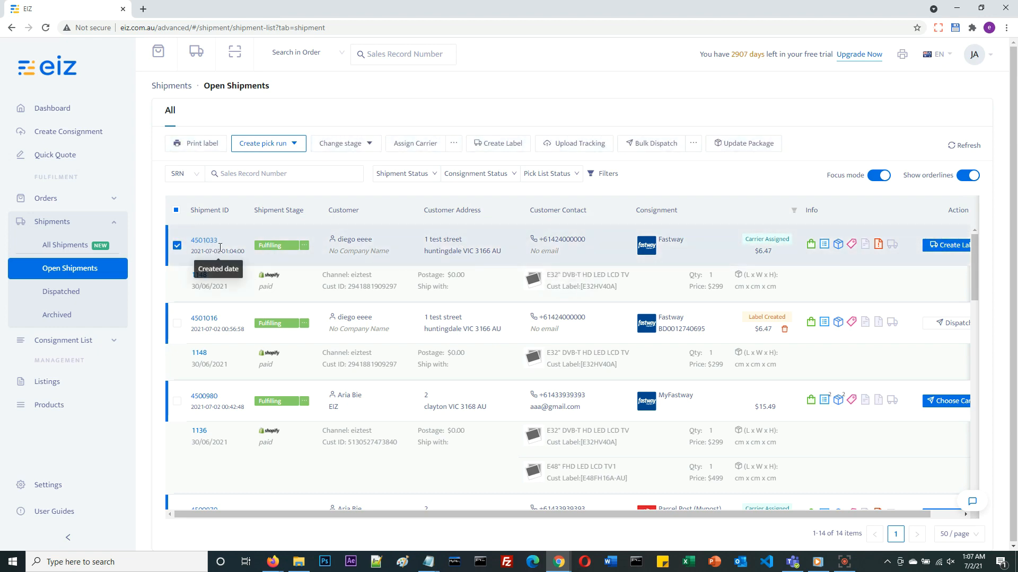
left_click(482, 151)
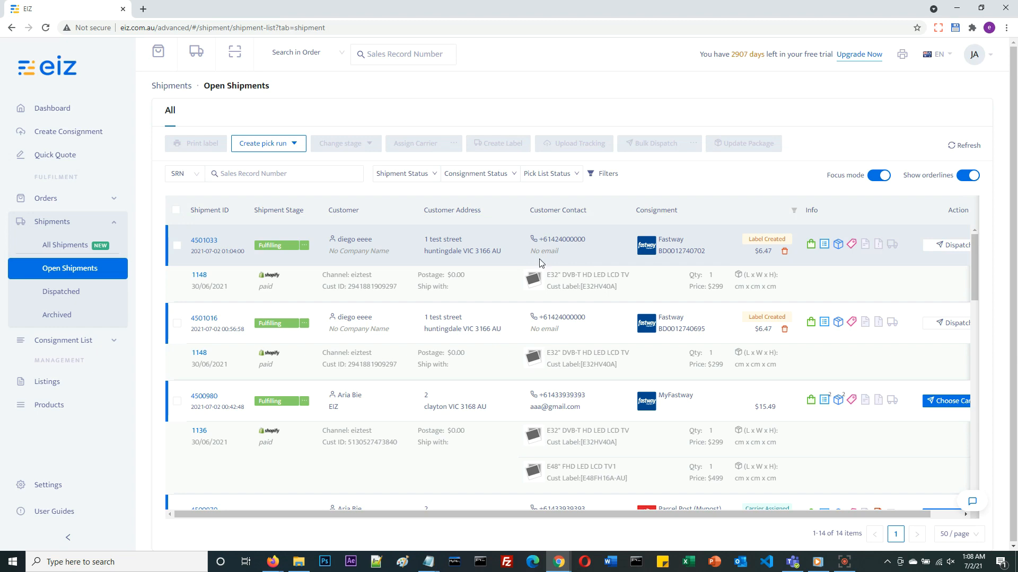
left_click(178, 245)
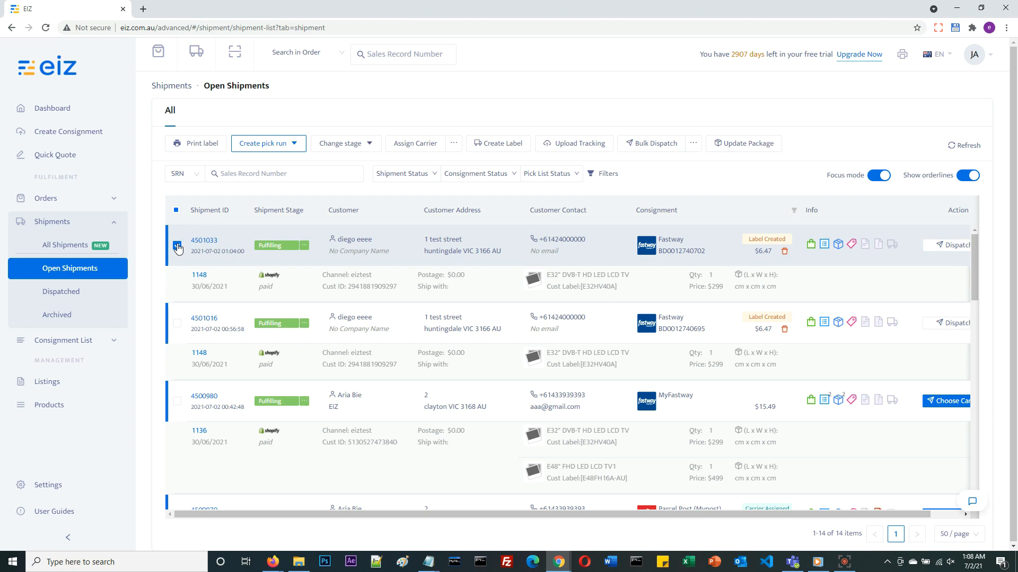
left_click(212, 149)
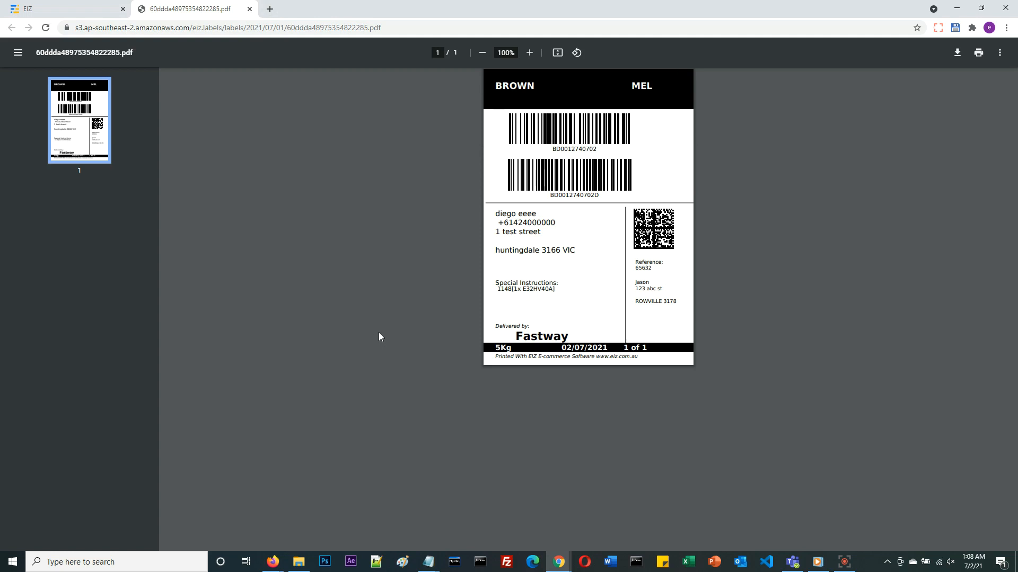
left_click(250, 9)
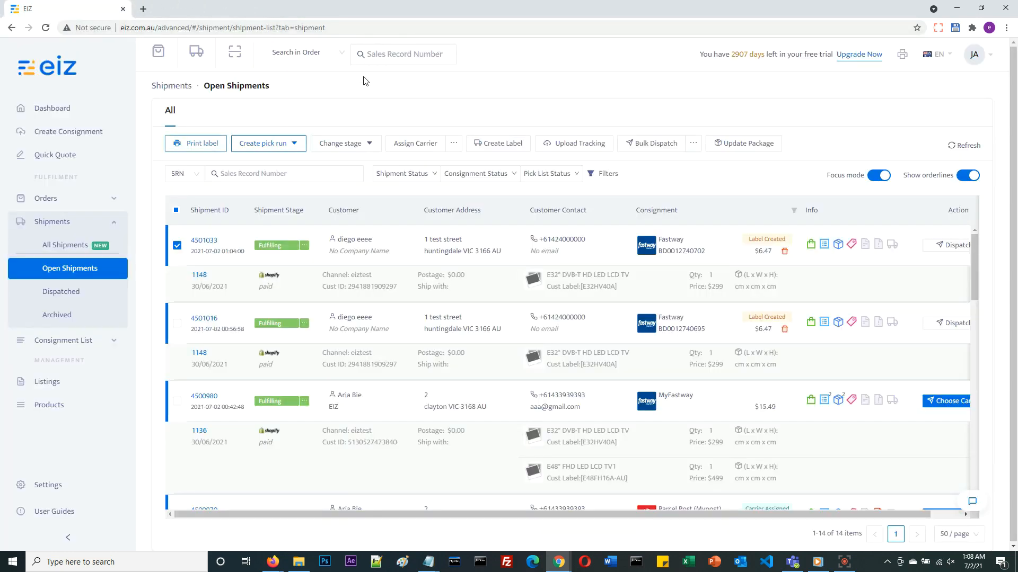
Open the list of dispatched shipments and select the most recent one
left_click(78, 293)
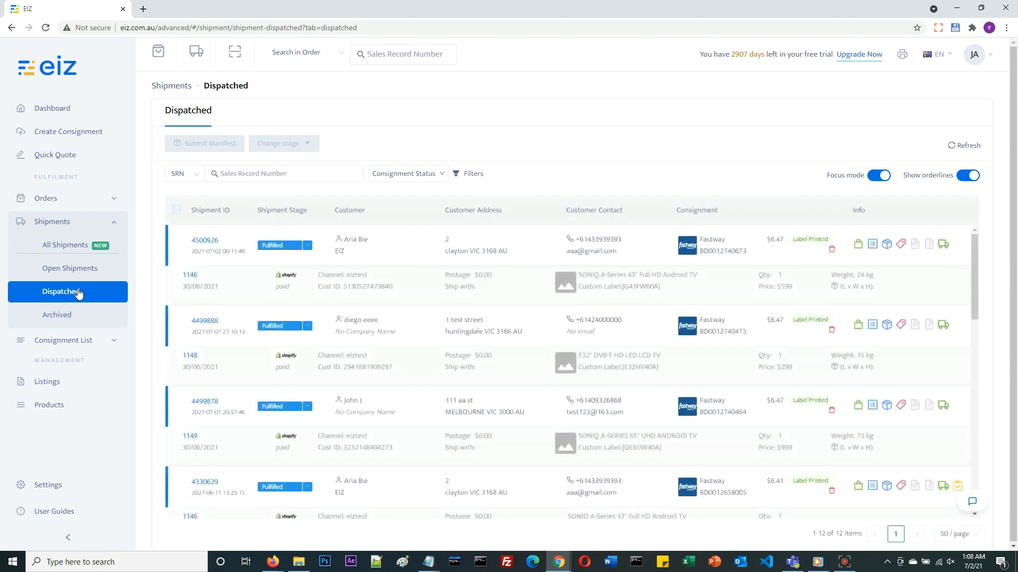
left_click(178, 246)
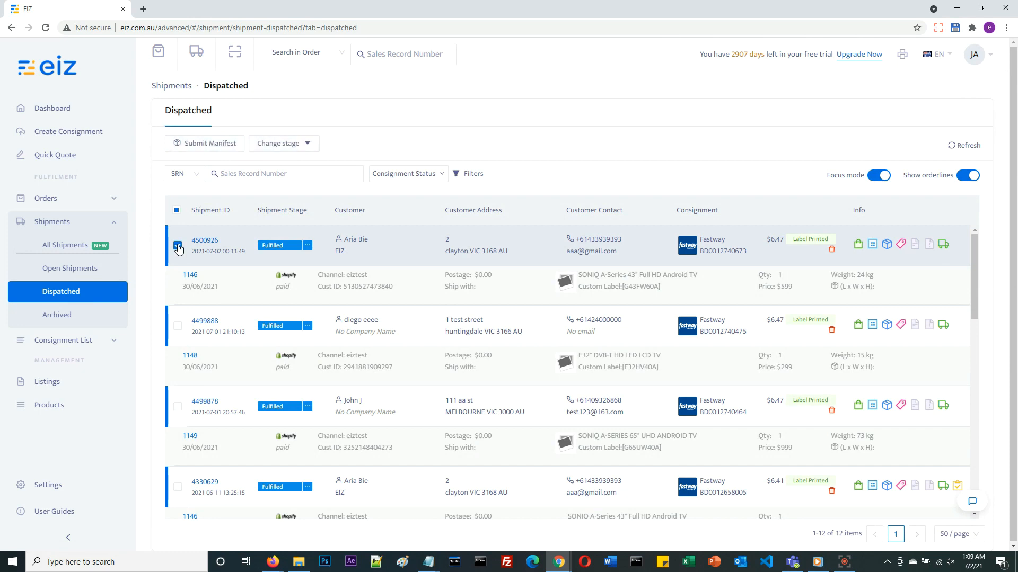